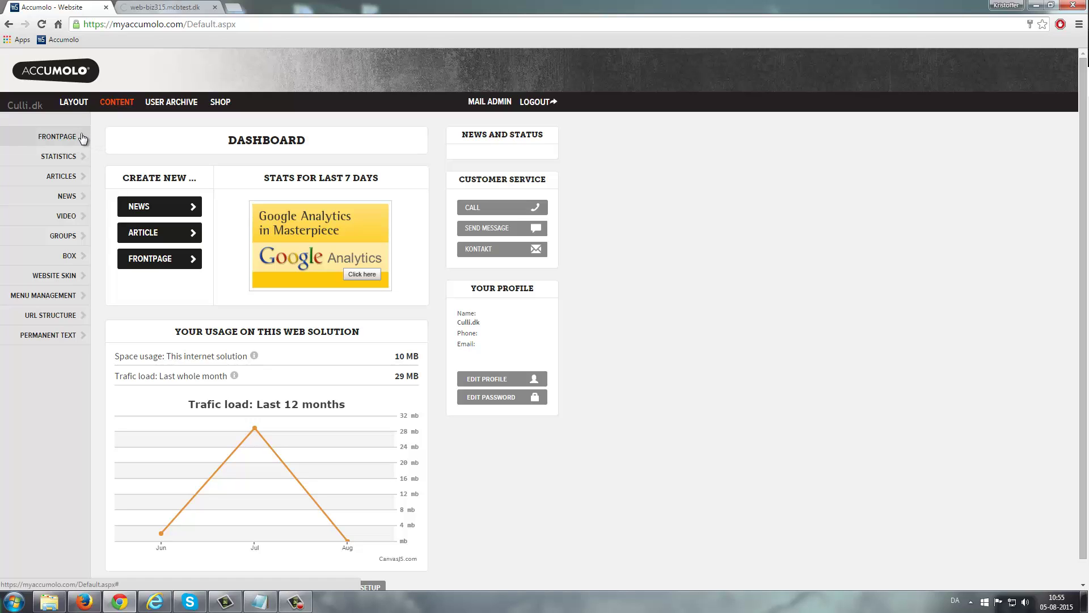
Show the second banner slide on the live Culli shop page and list the Dansk group's entries in frontpage management
left_click(82, 138)
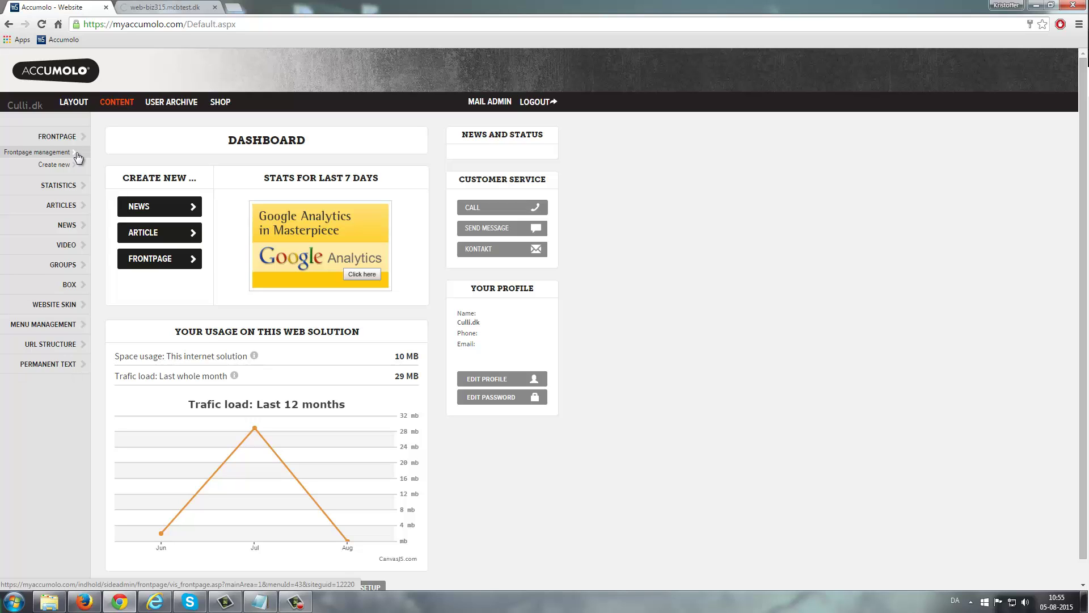
left_click(77, 154)
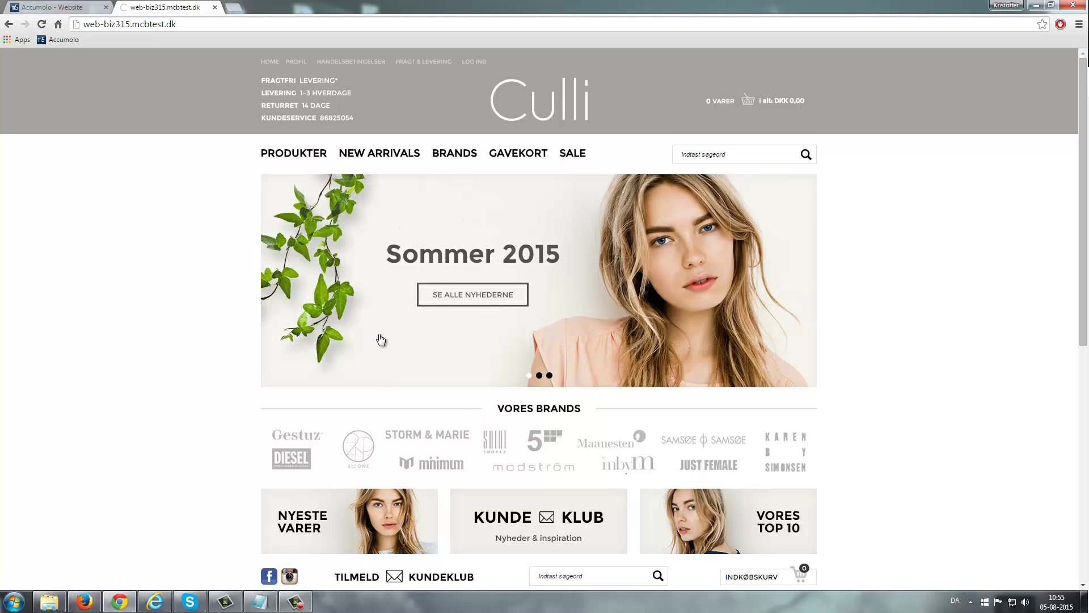
left_click(539, 379)
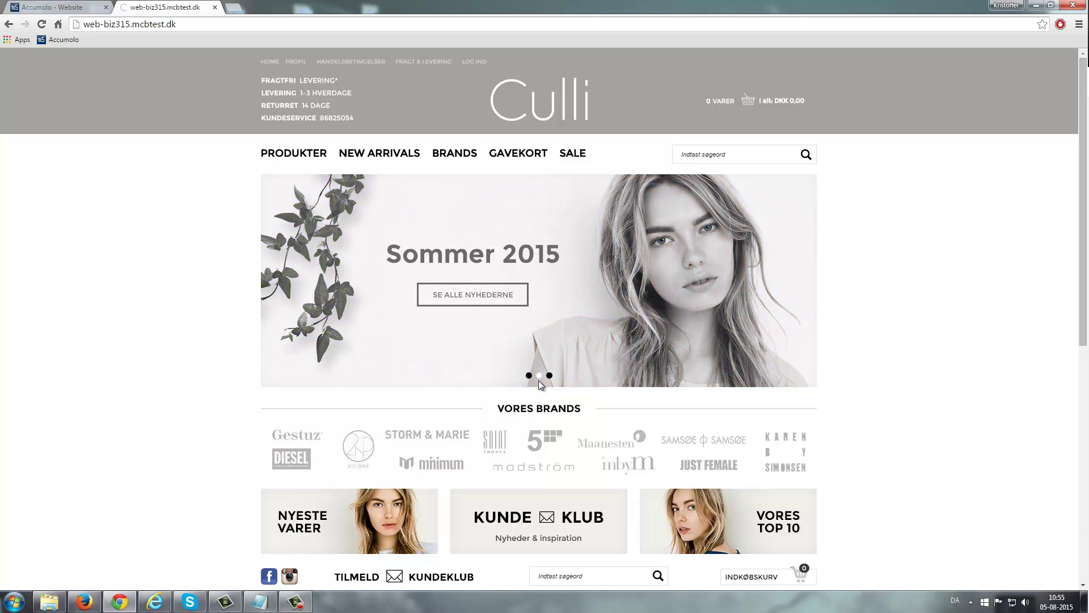
left_click(77, 8)
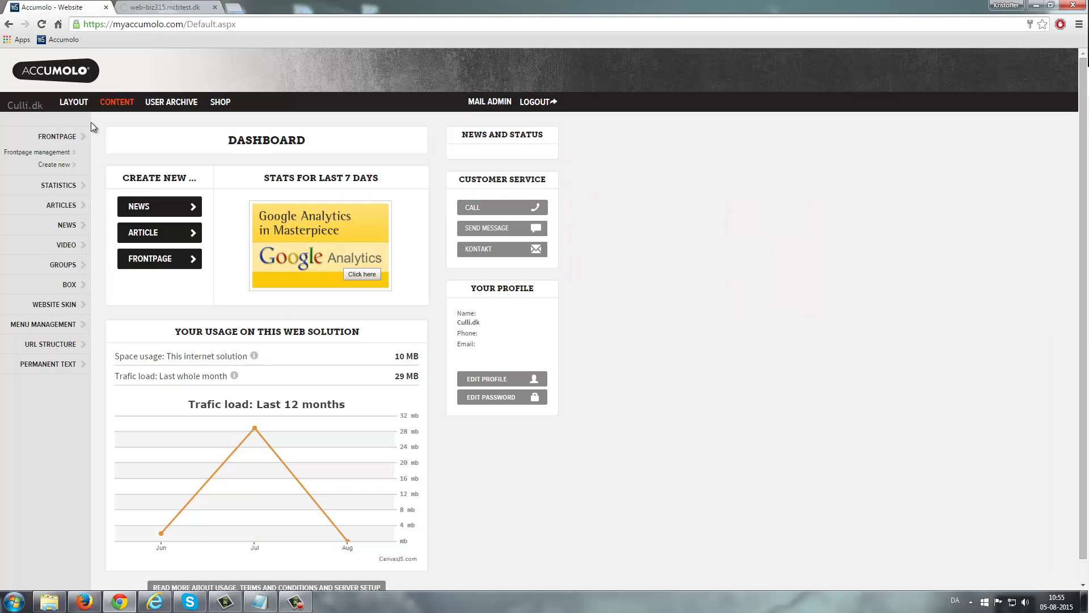
left_click(70, 152)
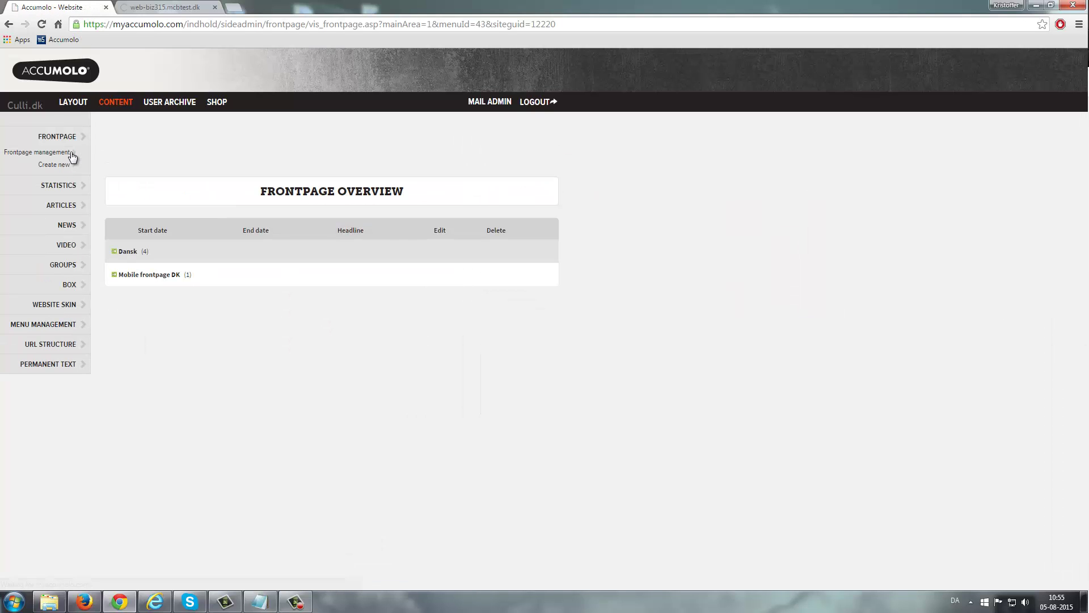
left_click(129, 253)
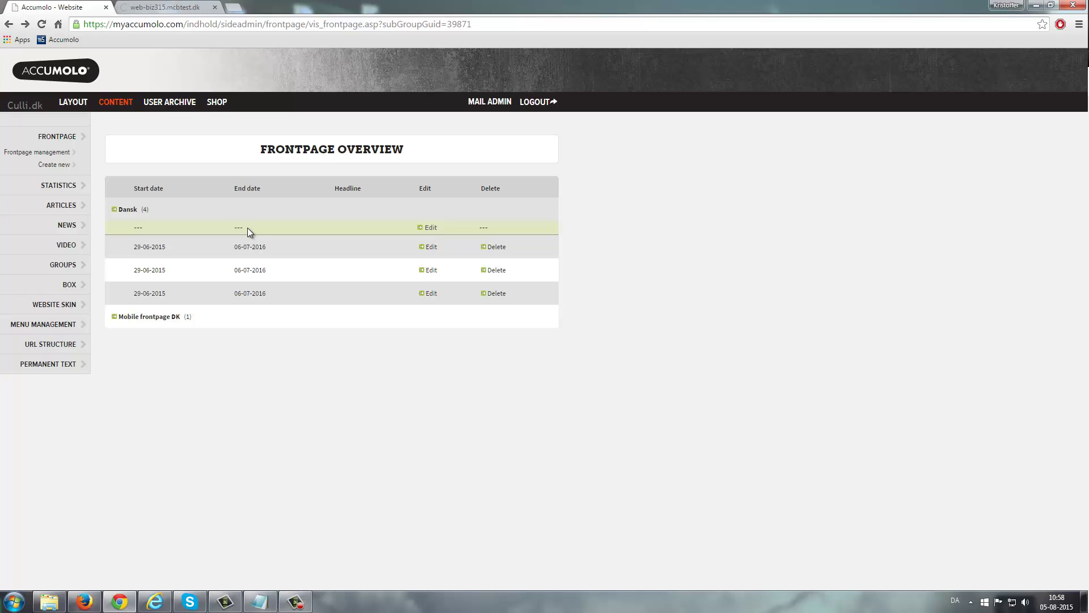
Examine the banner and the lower sections of the live shop's front page, and return to the frontpage overview
left_click(164, 6)
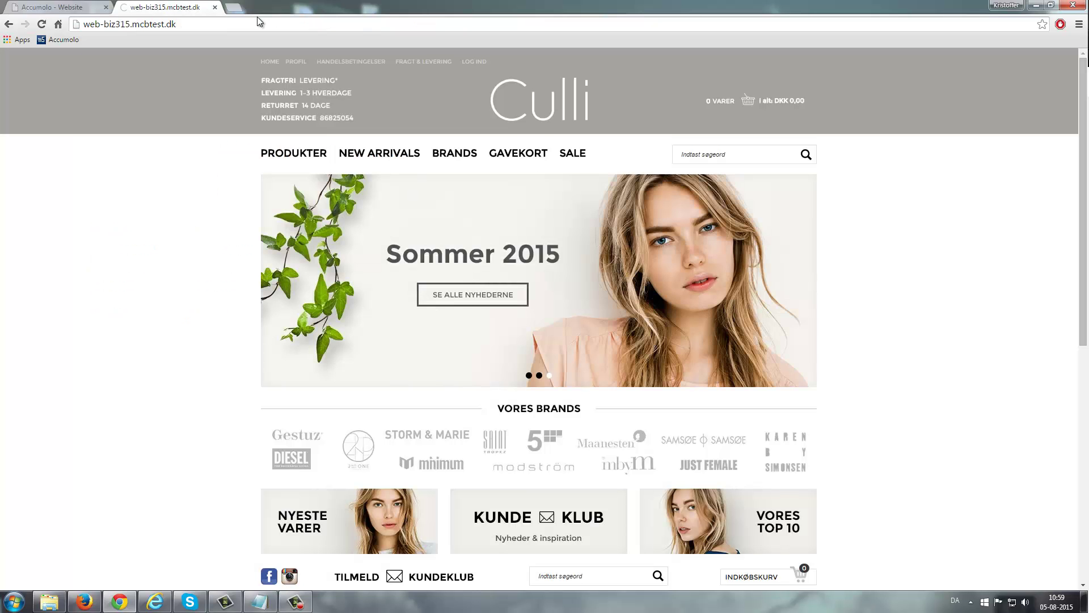
scroll(376, 322, "down", 1)
scroll(376, 322, "down", 4)
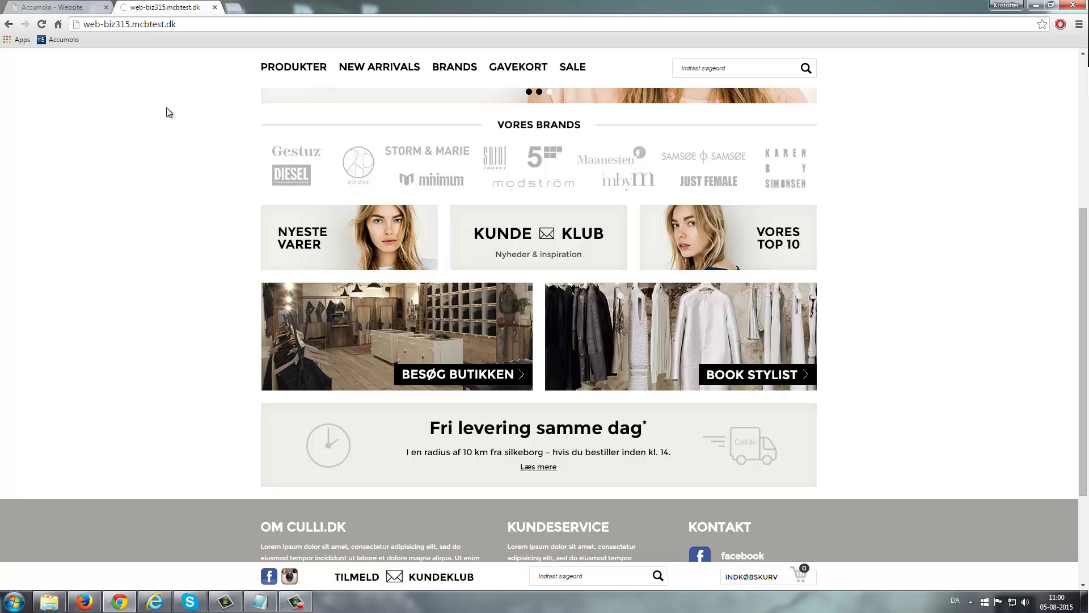
left_click(57, 7)
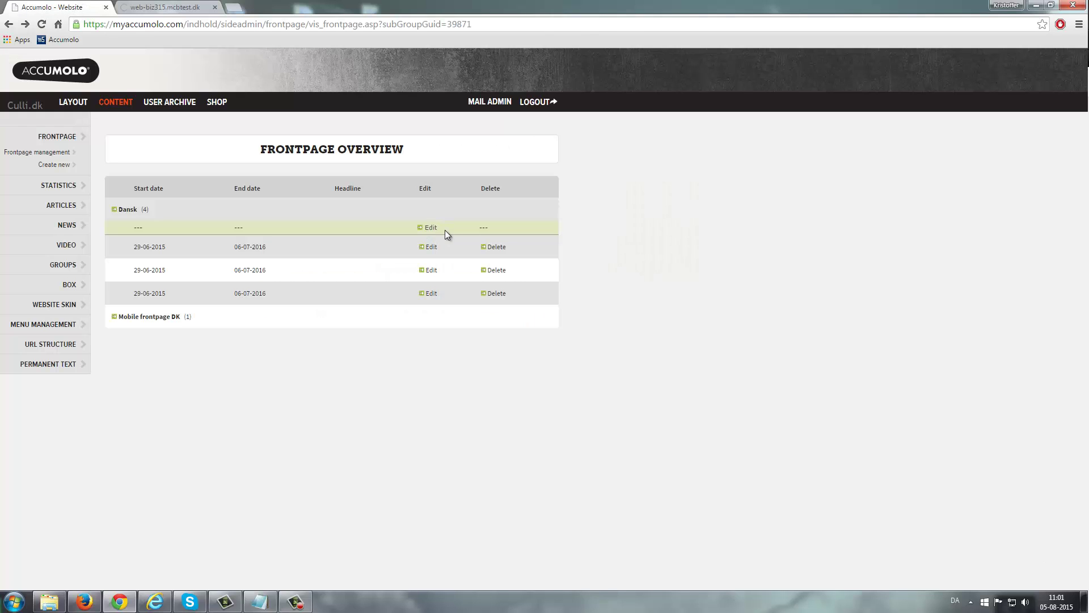
Open the Dansk group's standard frontpage for editing and check the available groups, keeping Dansk selected
left_click(432, 227)
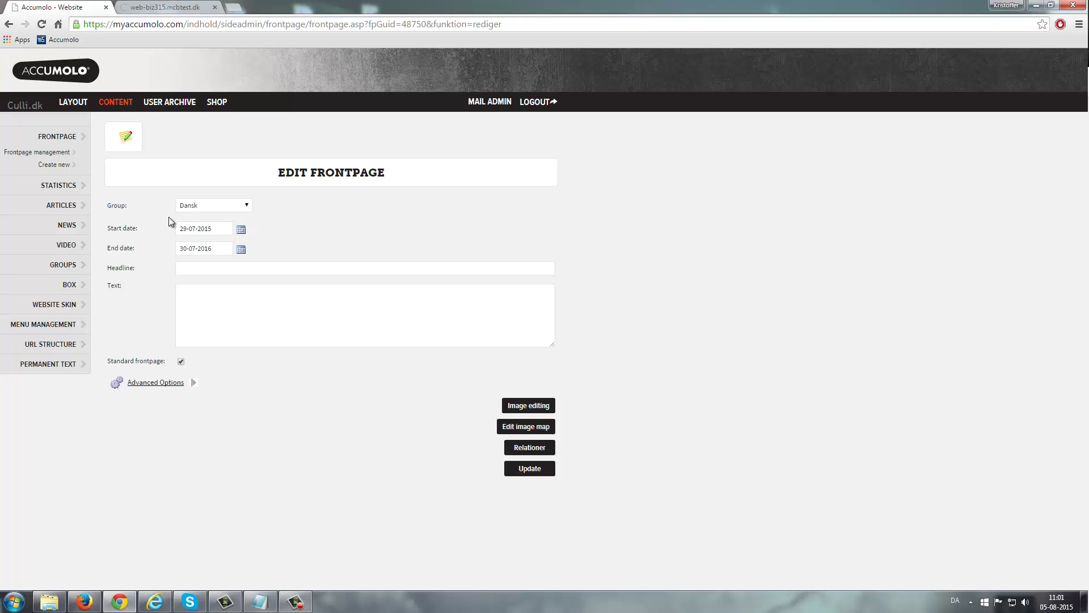
left_click(248, 206)
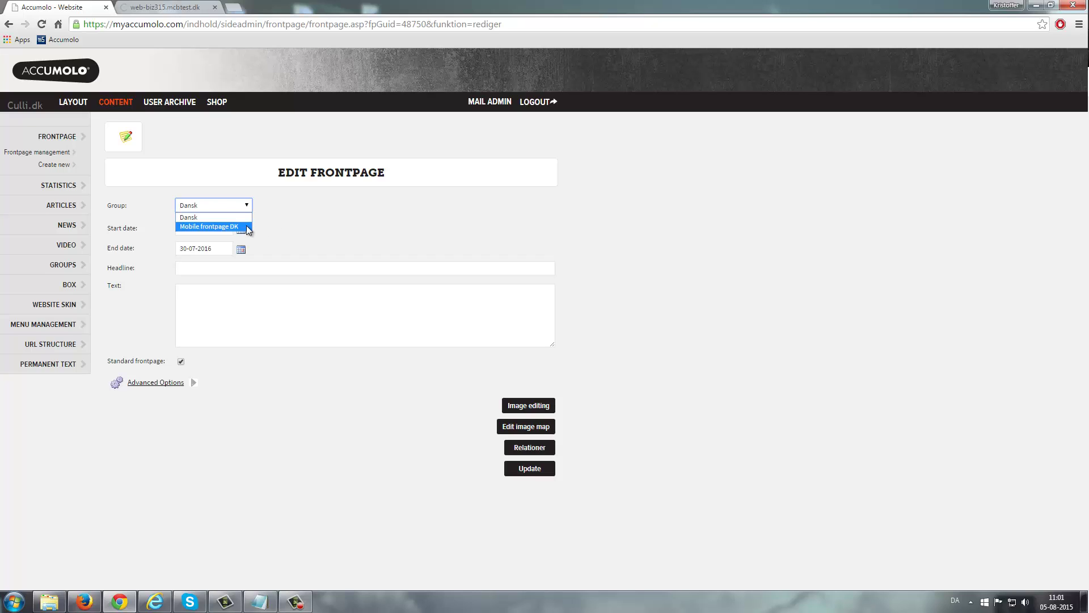
left_click(236, 218)
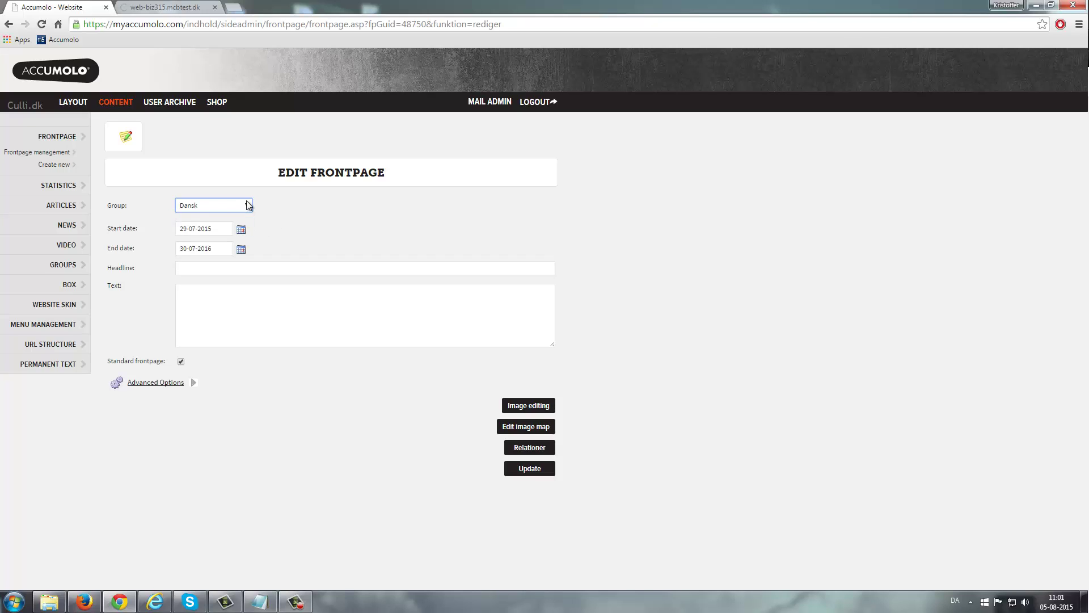
Reopen the Dansk standard frontpage to examine its advanced options, and view the edit form of the first dated frontpage
left_click(80, 165)
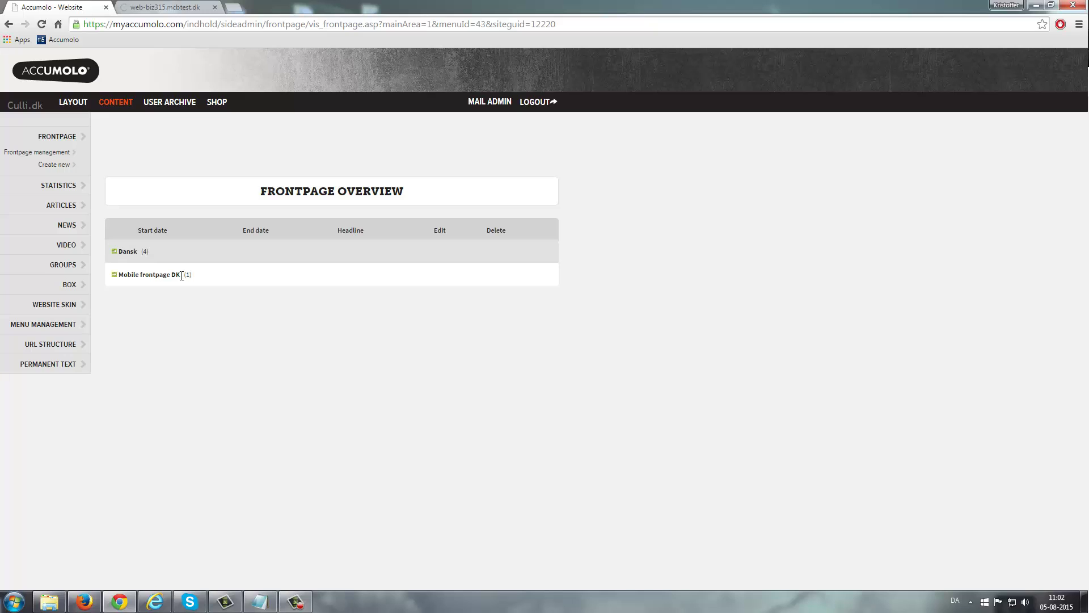
left_click(128, 253)
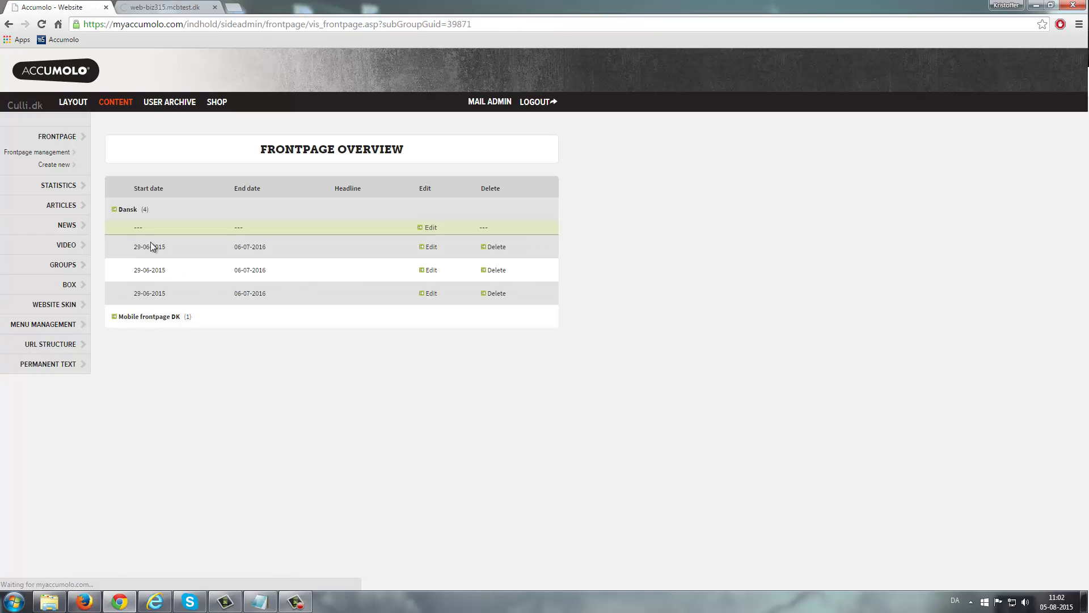
left_click(430, 228)
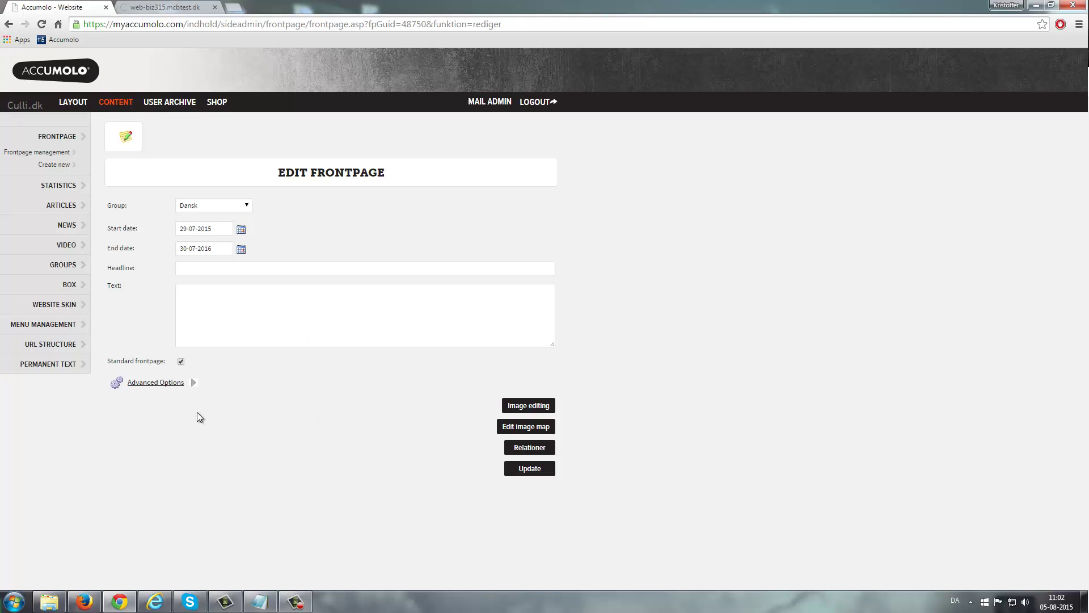
left_click(165, 385)
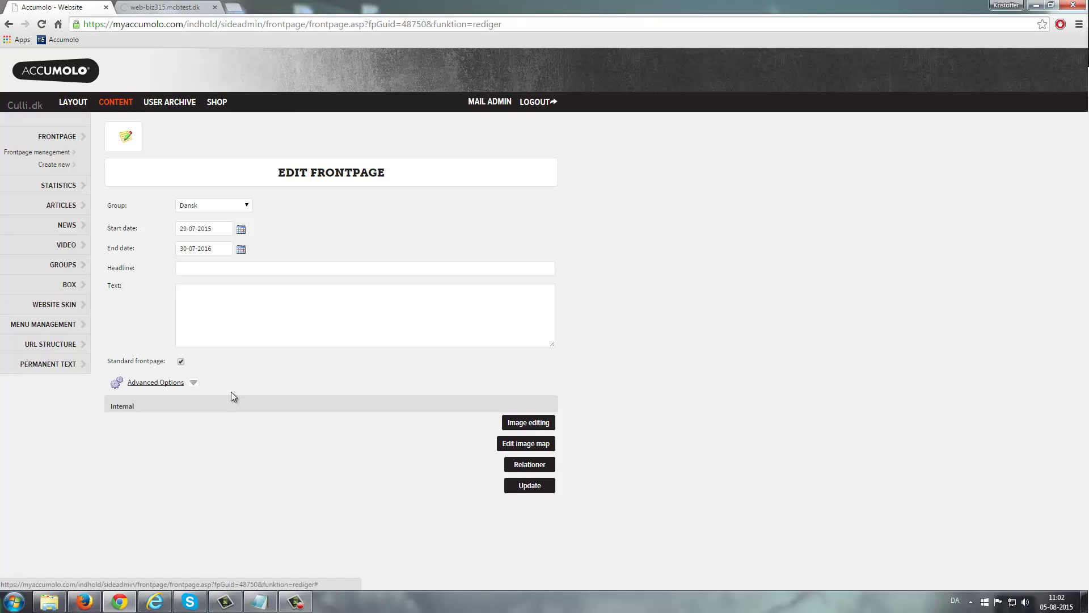
scroll(238, 383, "down", 1)
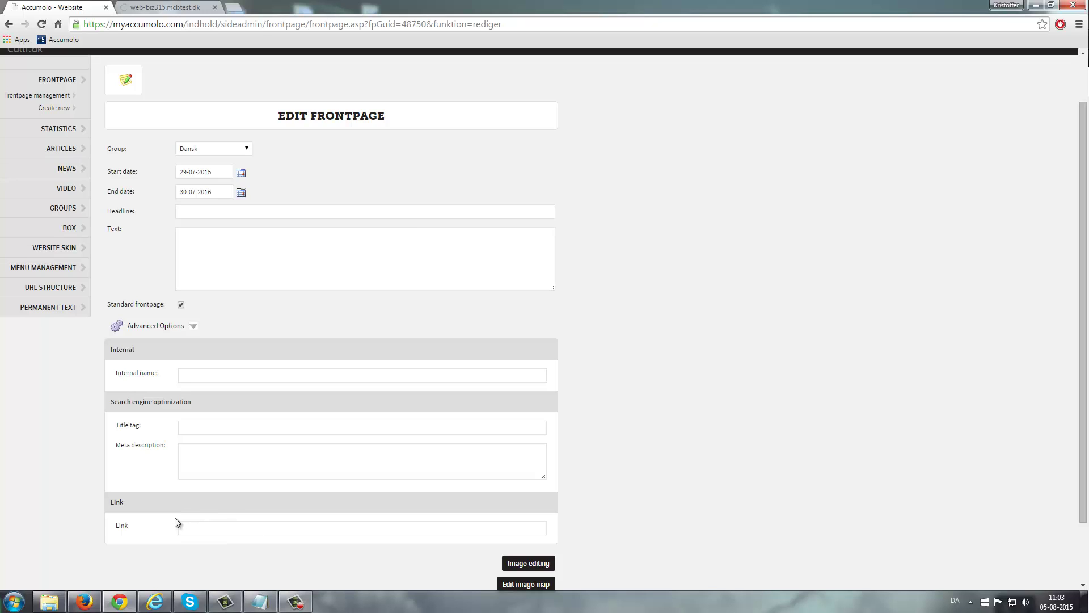
left_click(175, 325)
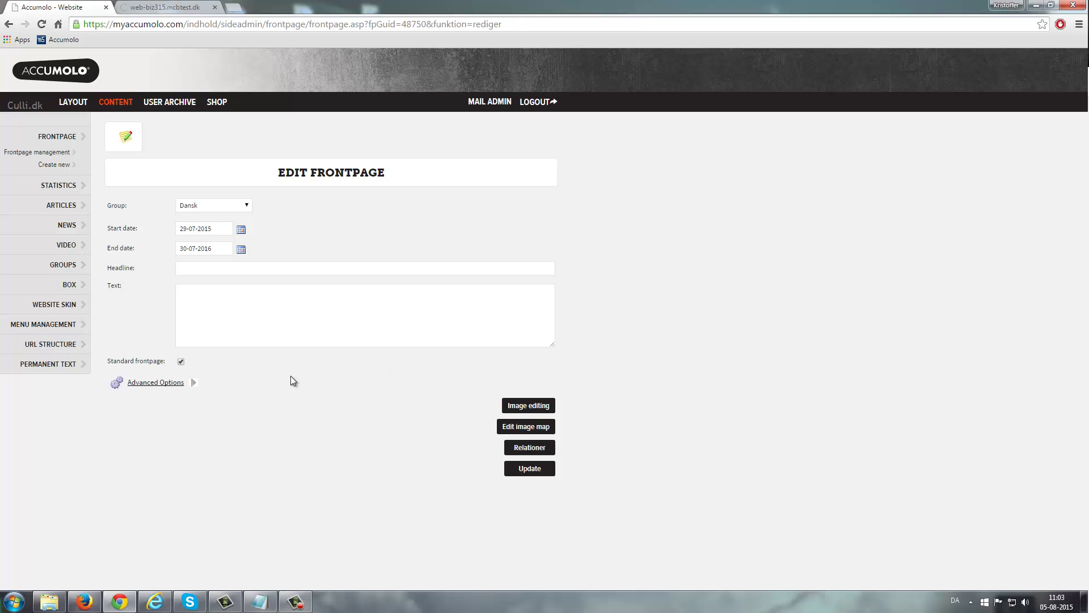
key("alt+Left")
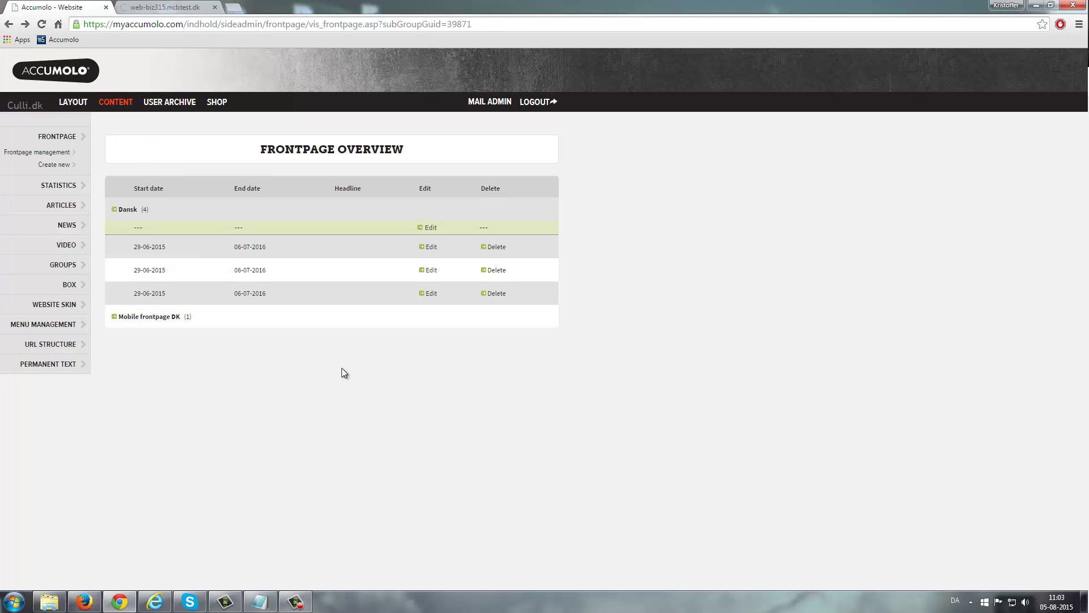
left_click(431, 247)
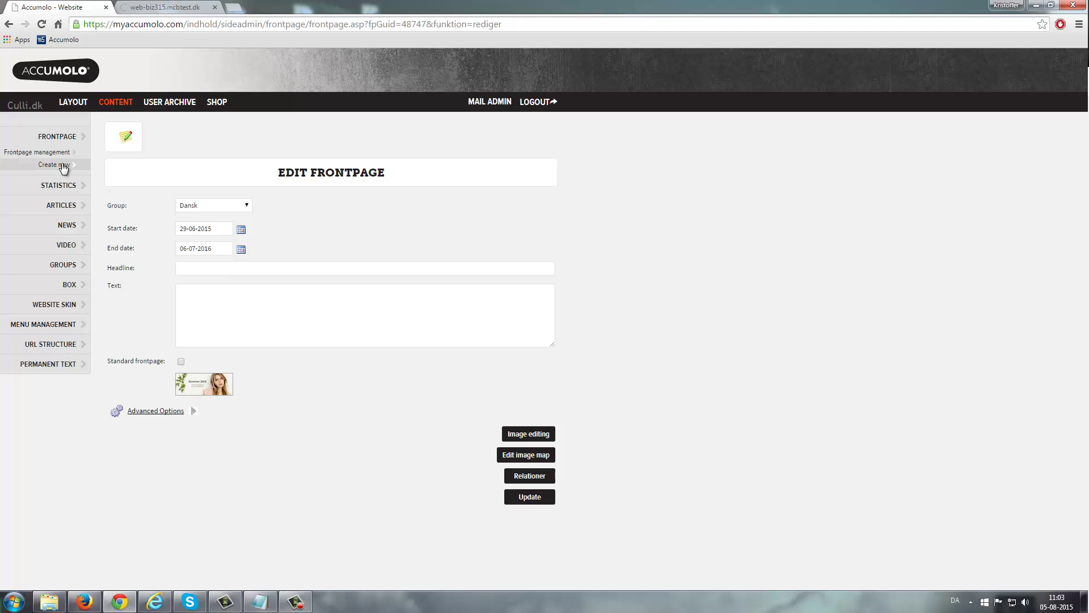
Create a new frontpage in the Dansk group with Lighthouse.jpg uploaded as its image
left_click(61, 165)
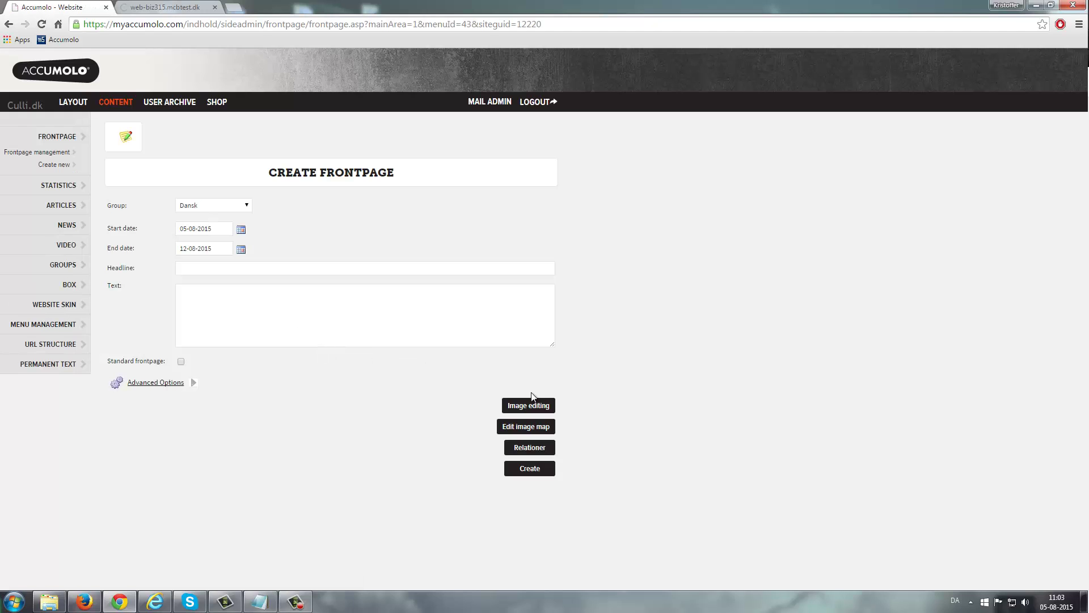
left_click(522, 407)
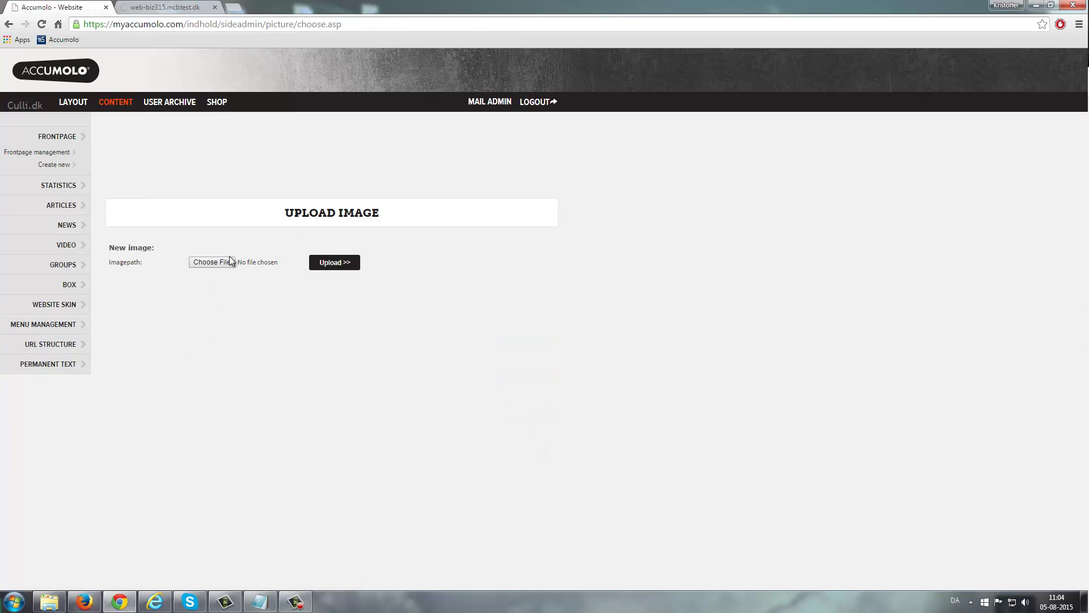
left_click(221, 263)
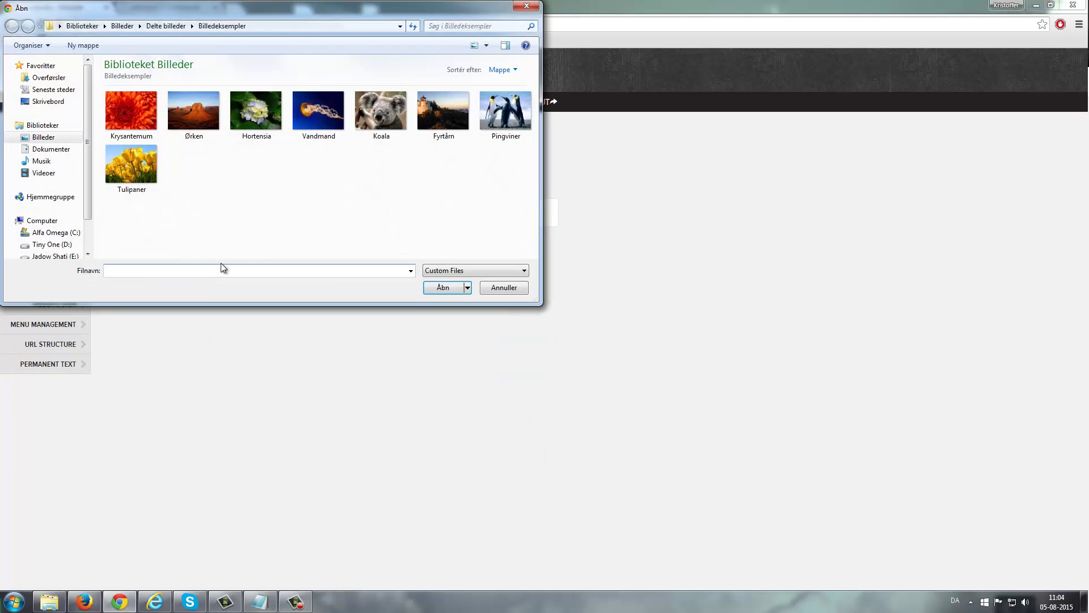
left_click(440, 114)
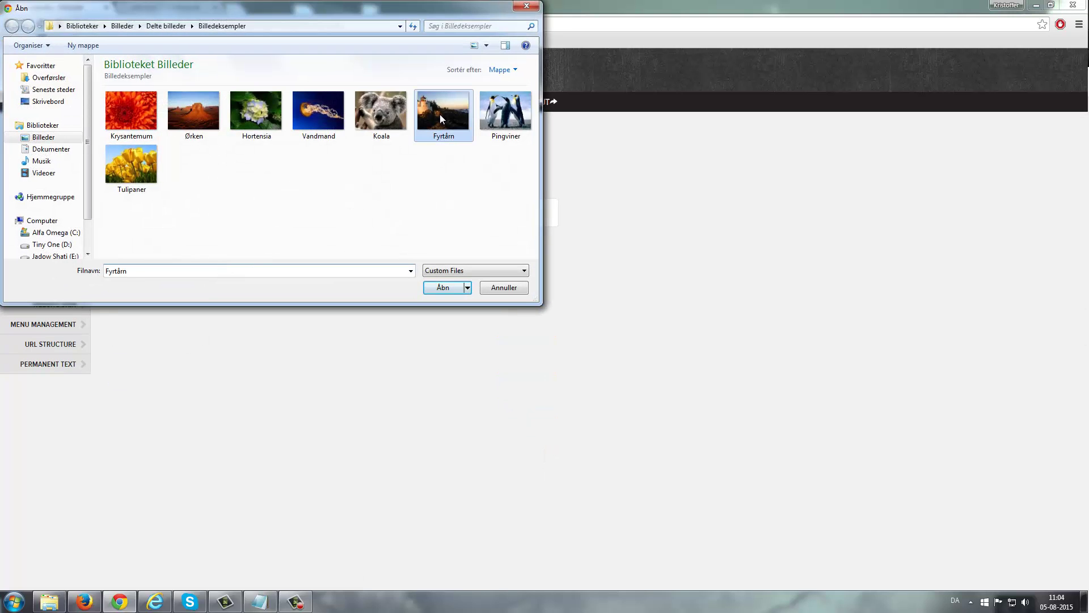
left_click(435, 286)
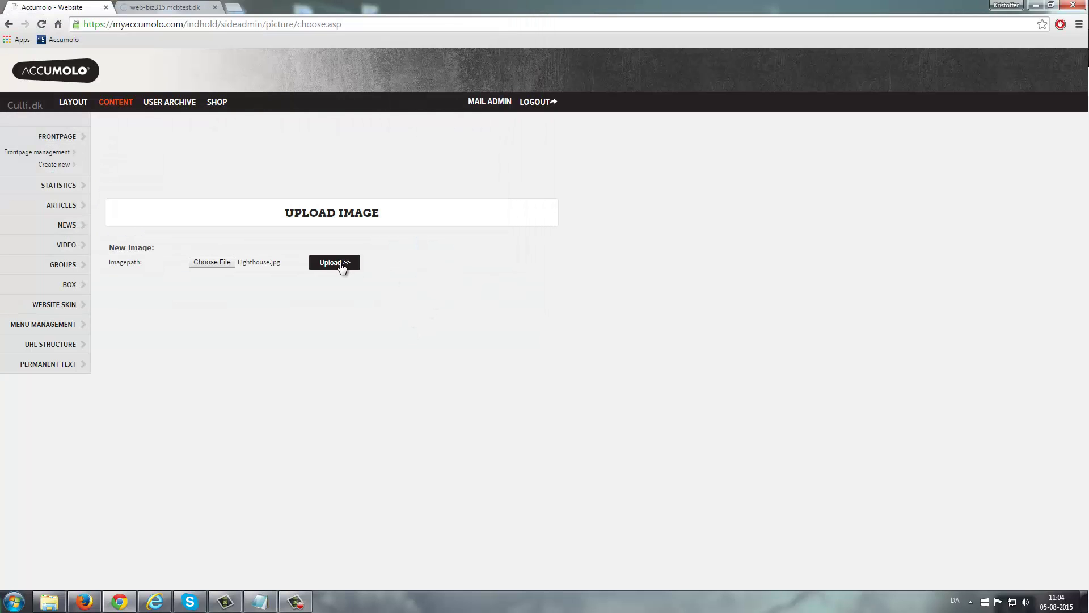
left_click(341, 264)
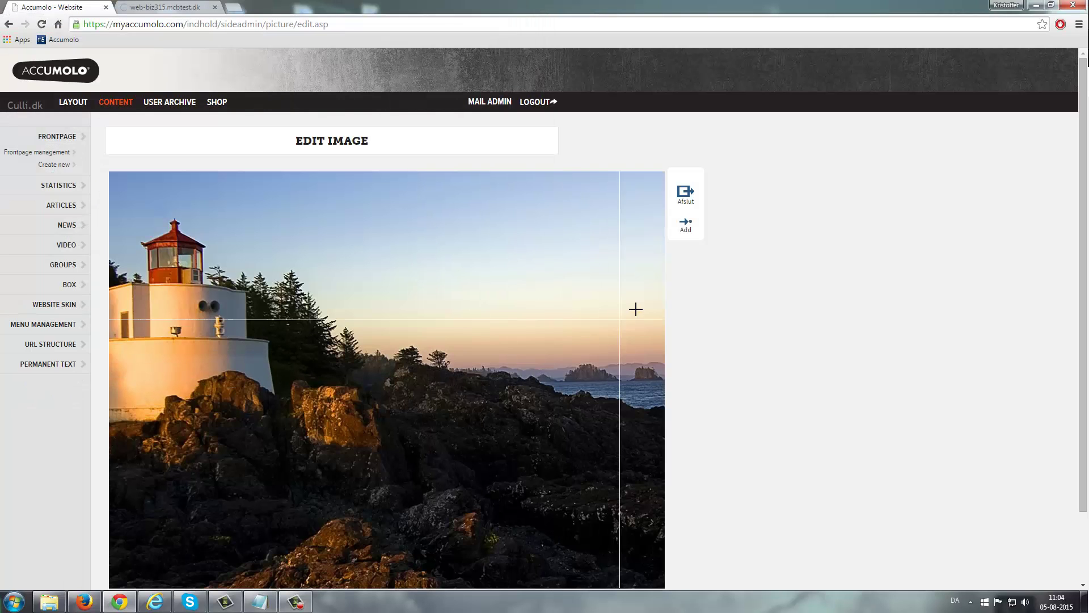
scroll(635, 308, "down", 3)
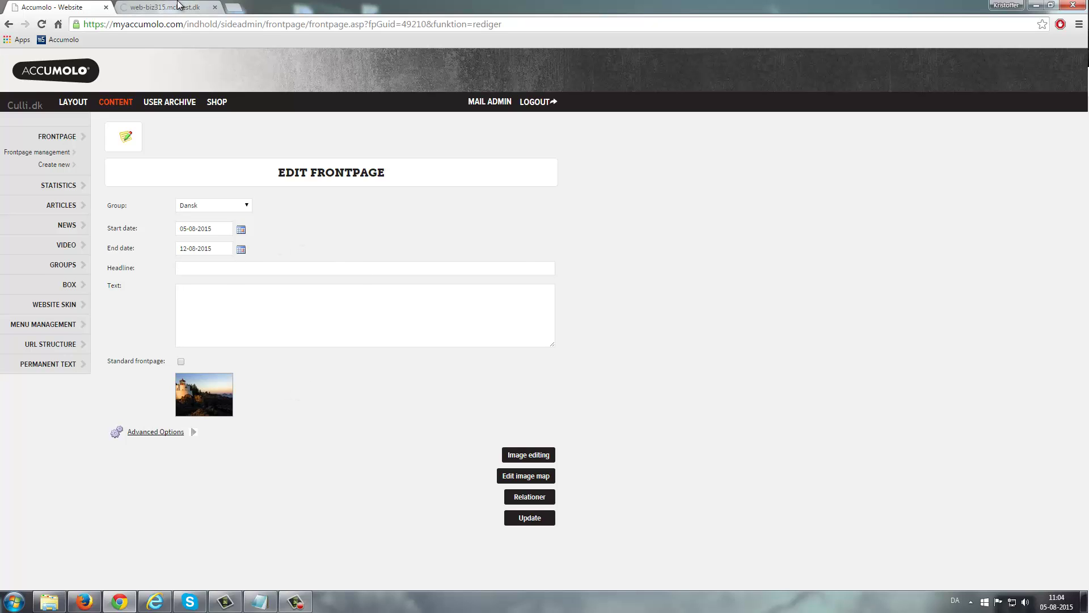
Reload the live shop page to check its banner, and return to the new frontpage's edit form
left_click(173, 8)
scroll(409, 266, "up", 4)
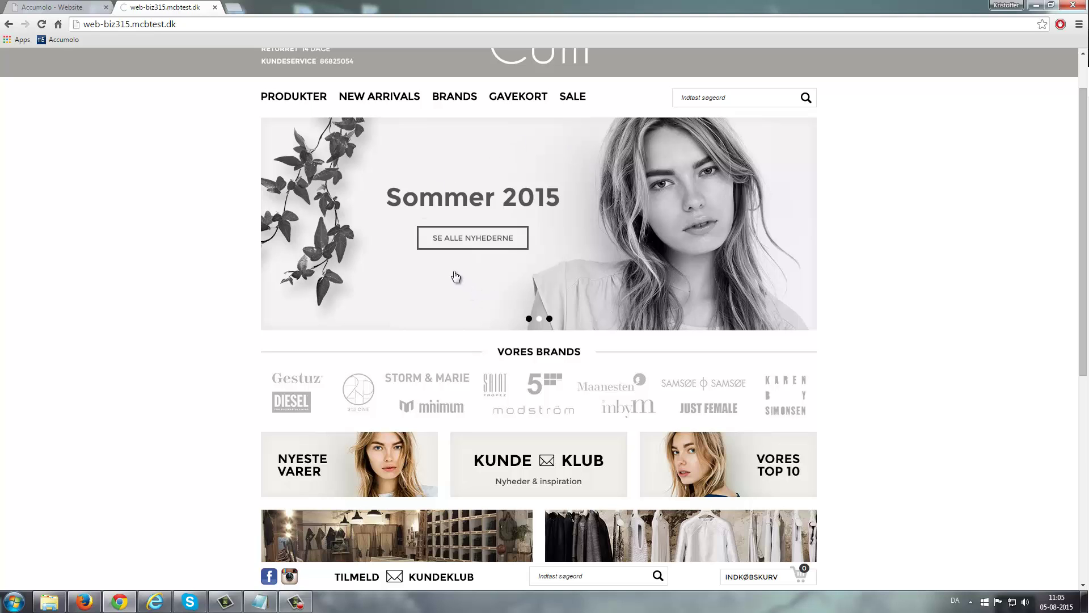
key("F5")
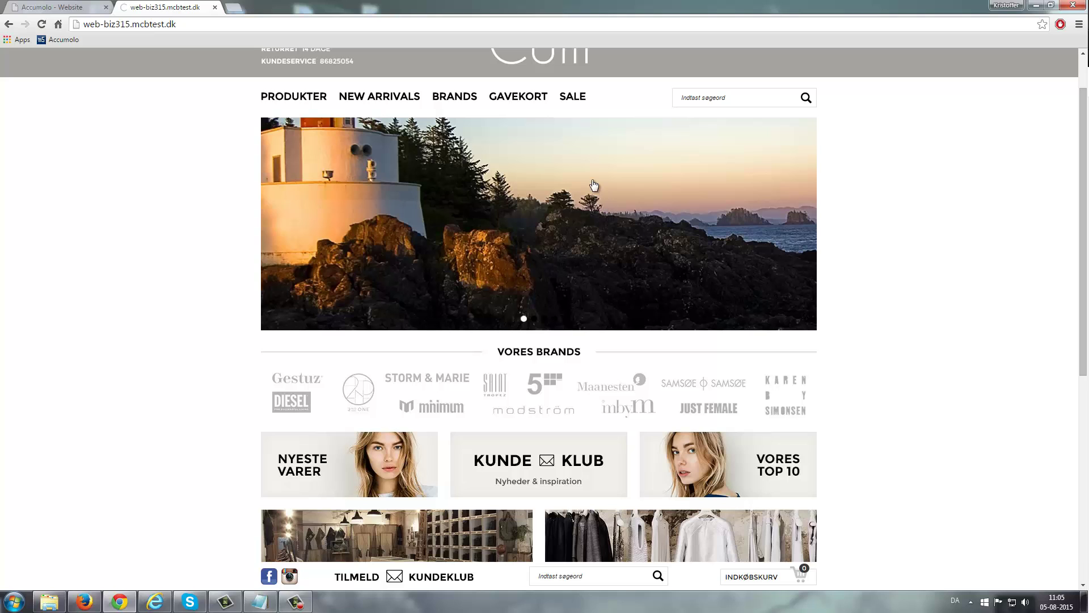
key("ctrl+Tab")
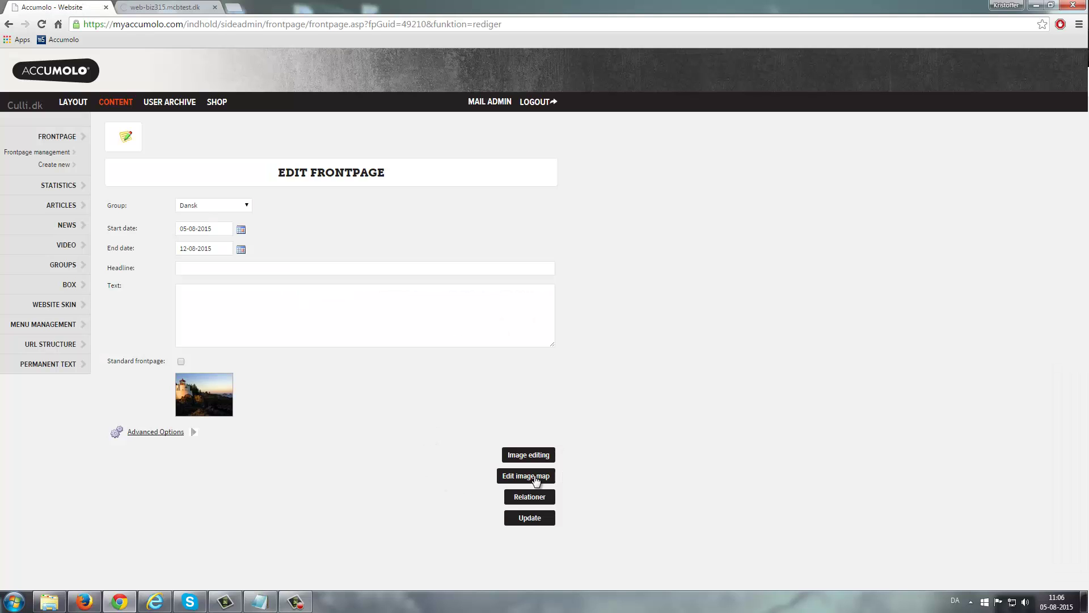
Add a rectangular image map area around the lighthouse's red lantern room on the new frontpage image
left_click(533, 480)
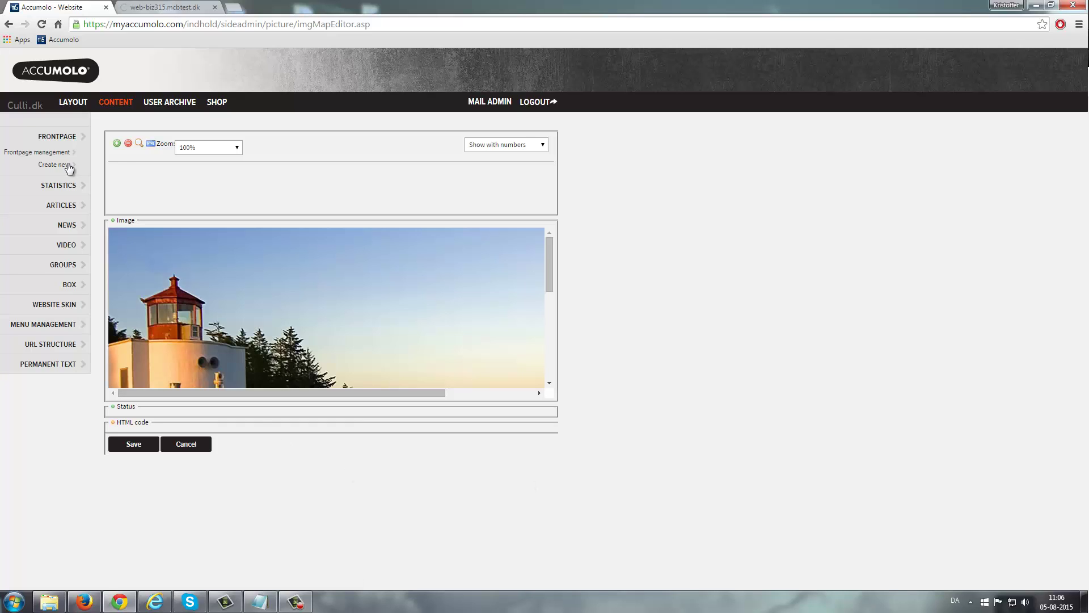
left_click(117, 144)
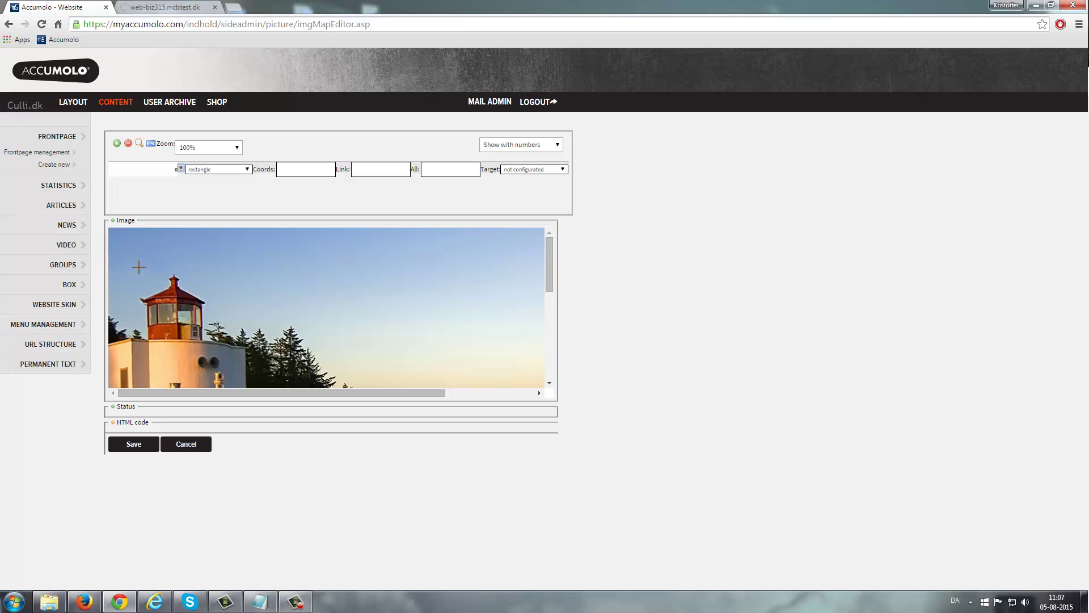
mouse_move(133, 265)
left_mouse_down()
mouse_move(211, 346)
mouse_move(387, 284)
mouse_move(323, 358)
mouse_move(235, 351)
mouse_move(236, 372)
mouse_move(227, 345)
left_mouse_up()
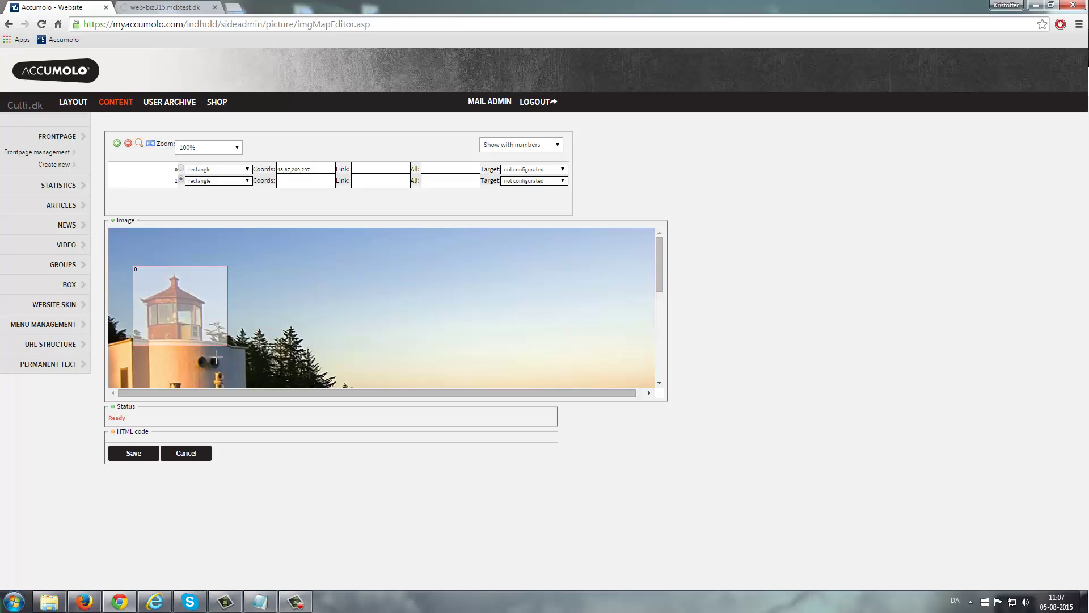
Examine the link, alt text and target options of the first image map area, leaving its target not configurated
left_click(374, 168)
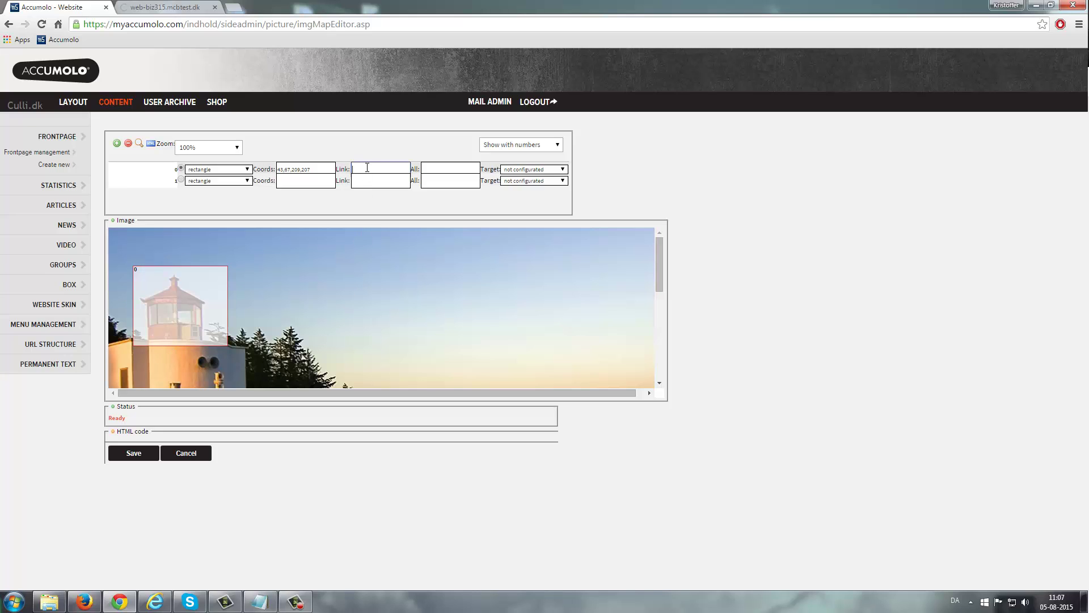
left_click(370, 165)
left_click(446, 167)
left_click(562, 170)
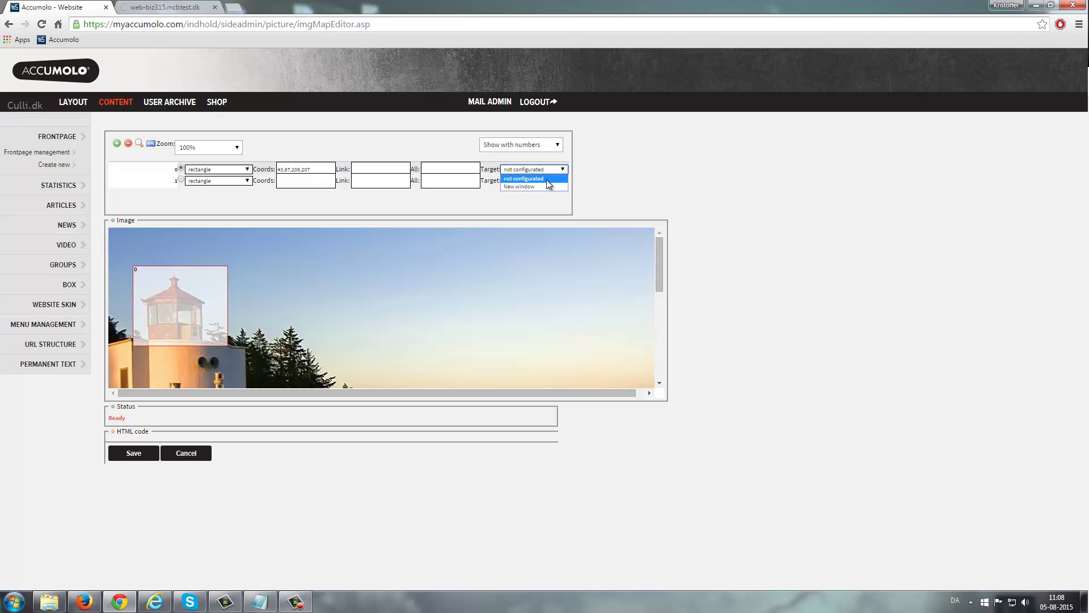
left_click(564, 172)
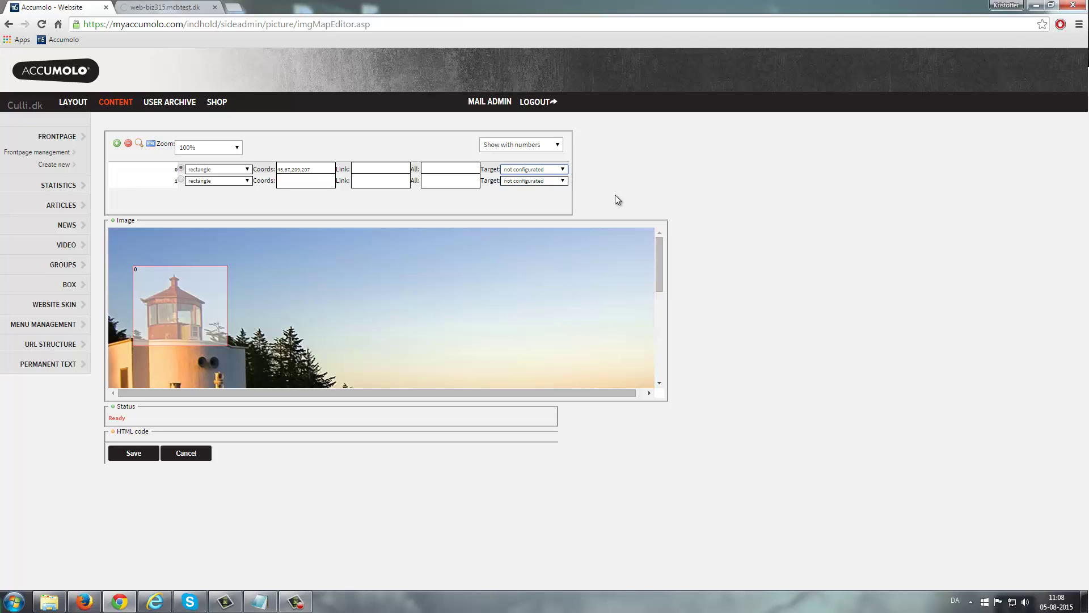
Delete the empty second image map area, keep the first one as a rectangle, and save the image map
left_click(181, 180)
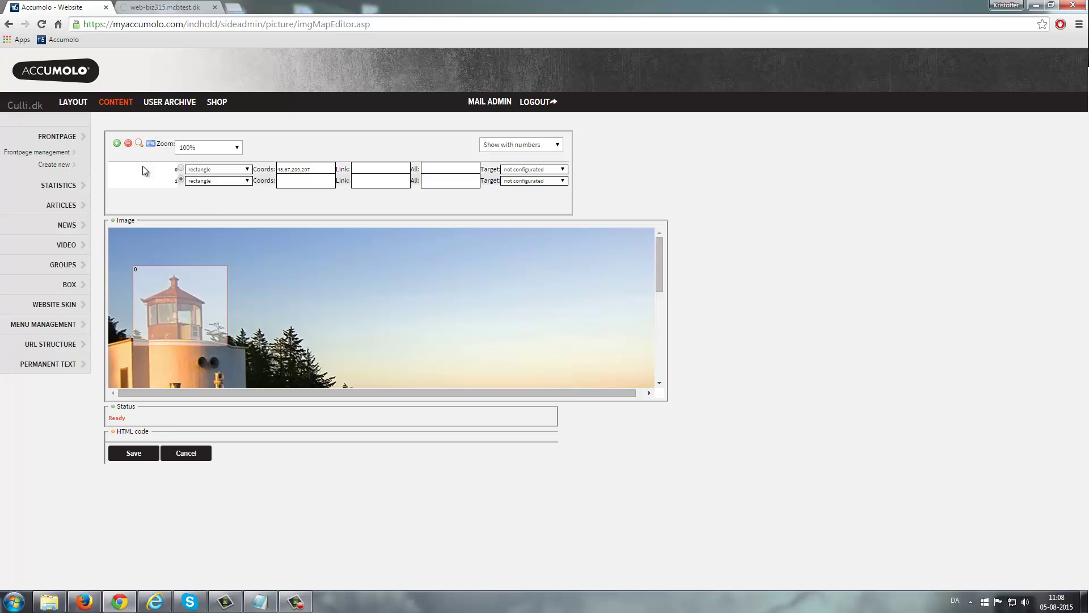
left_click(128, 145)
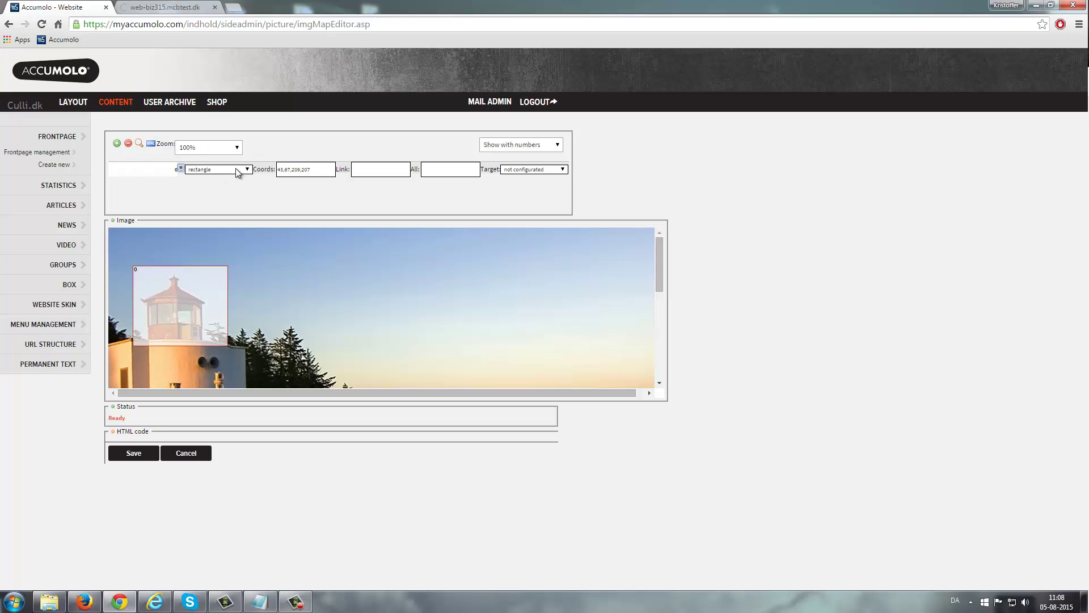
left_click(226, 169)
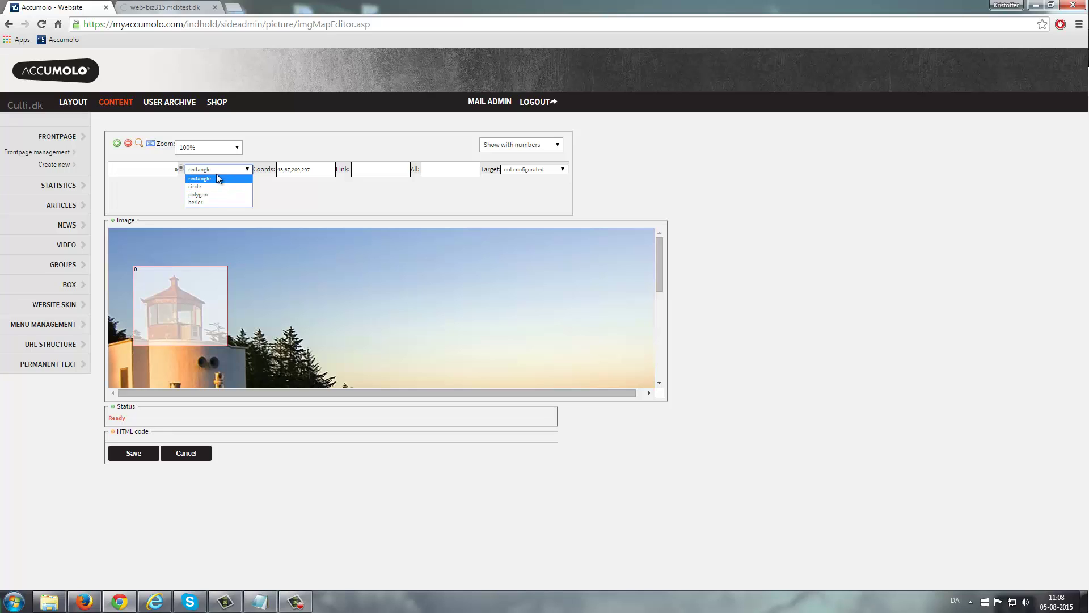
left_click(222, 170)
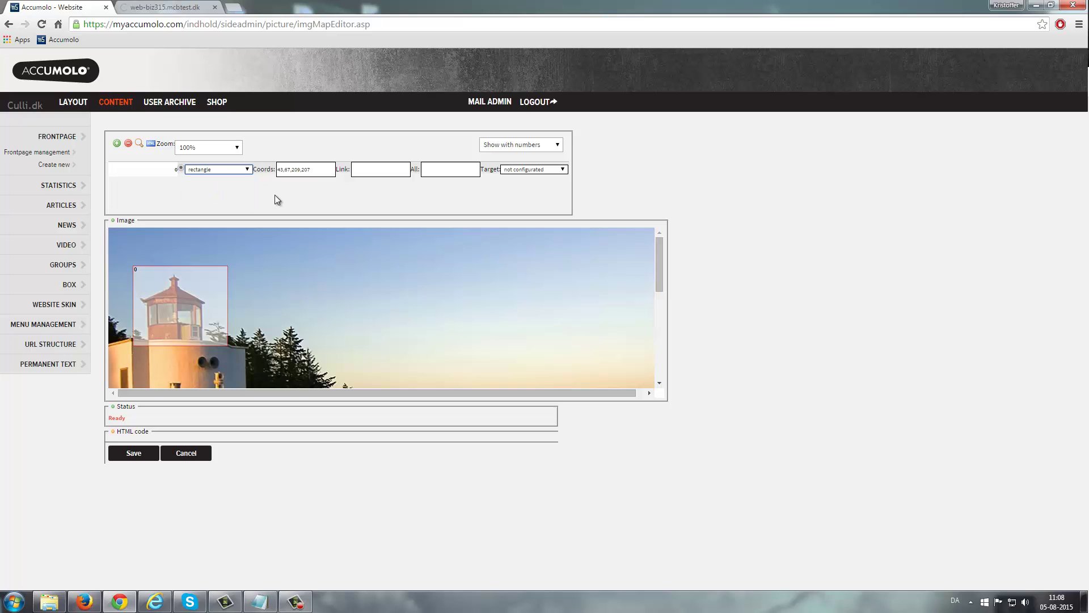
left_click(134, 453)
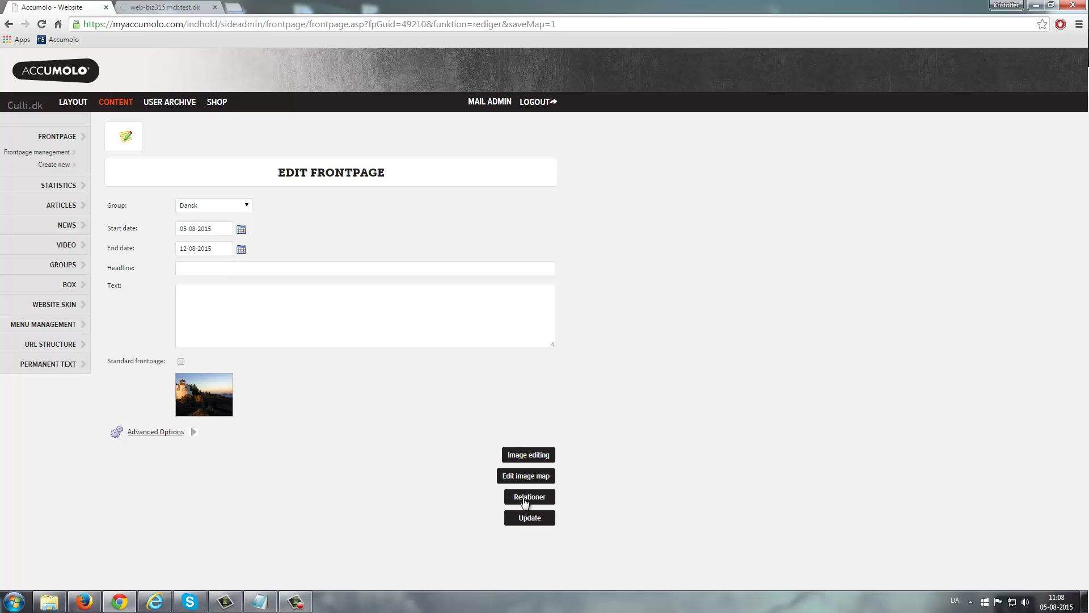
Relate the new frontpage to the boxes Frontpage box DK, Footer box and Check out box 1
left_click(523, 497)
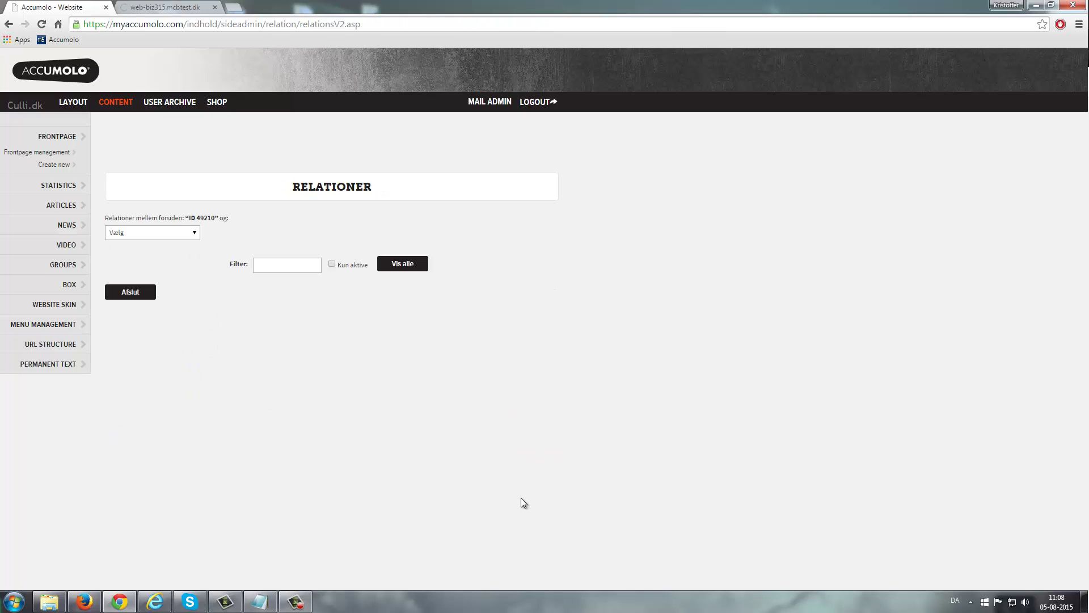
left_click(195, 234)
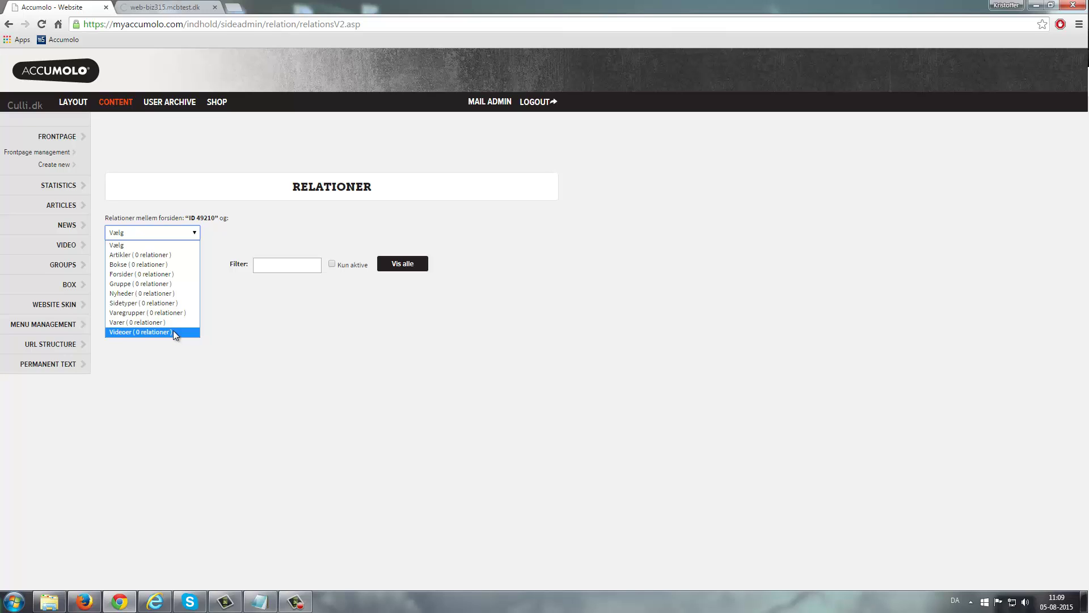
left_click(177, 265)
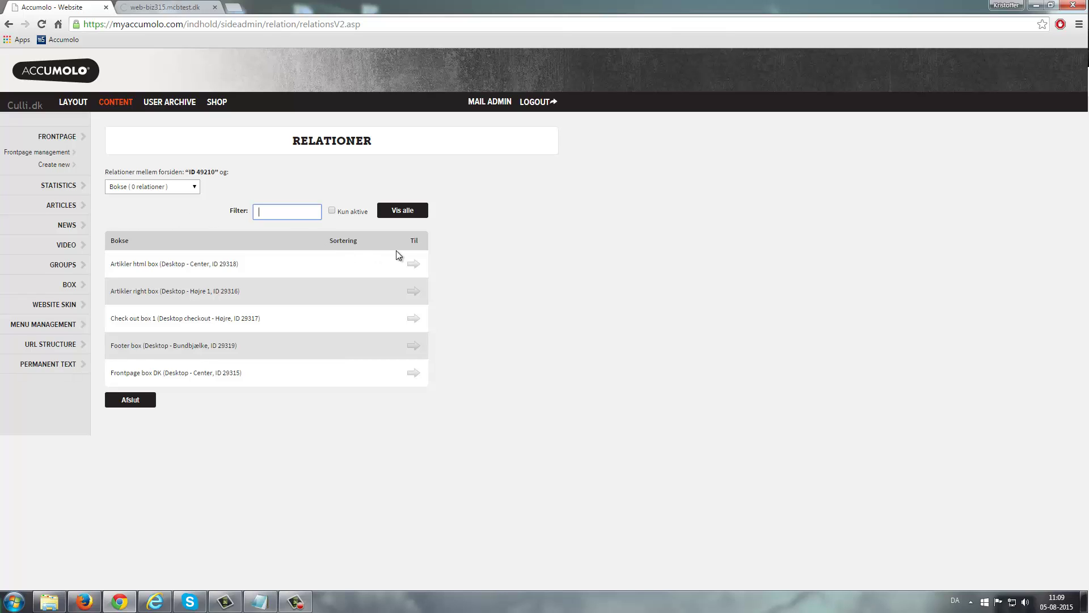
left_click(413, 373)
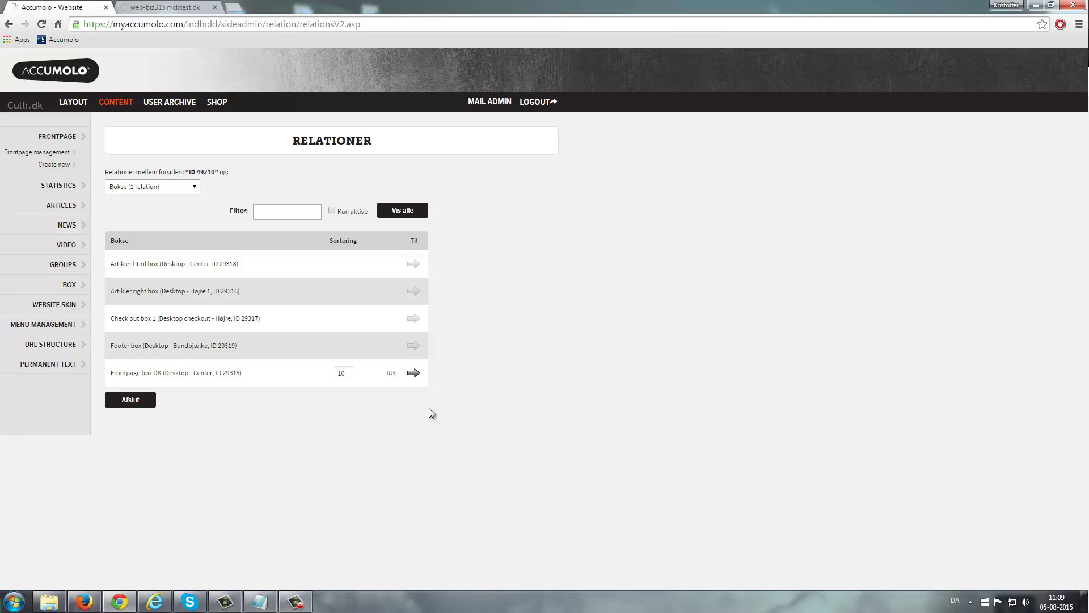
left_click(418, 346)
left_click(412, 321)
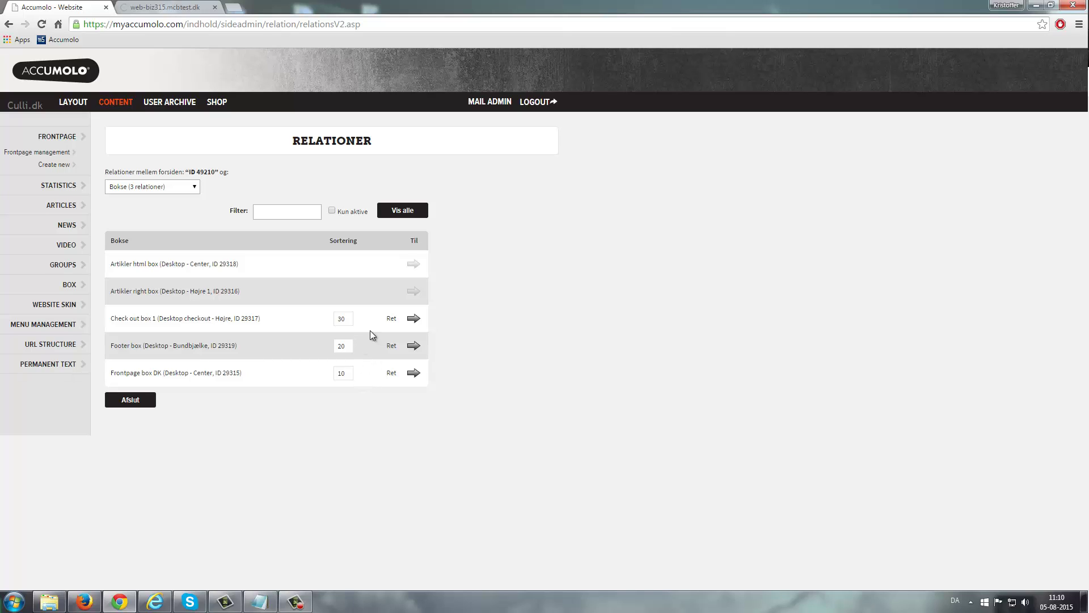
Relate the frontpage to Artikler right box with sorting 25, and return to the frontpage's edit form
left_click(407, 293)
left_click(334, 293)
double_click(334, 294)
type("25")
left_click(360, 417)
left_click(138, 404)
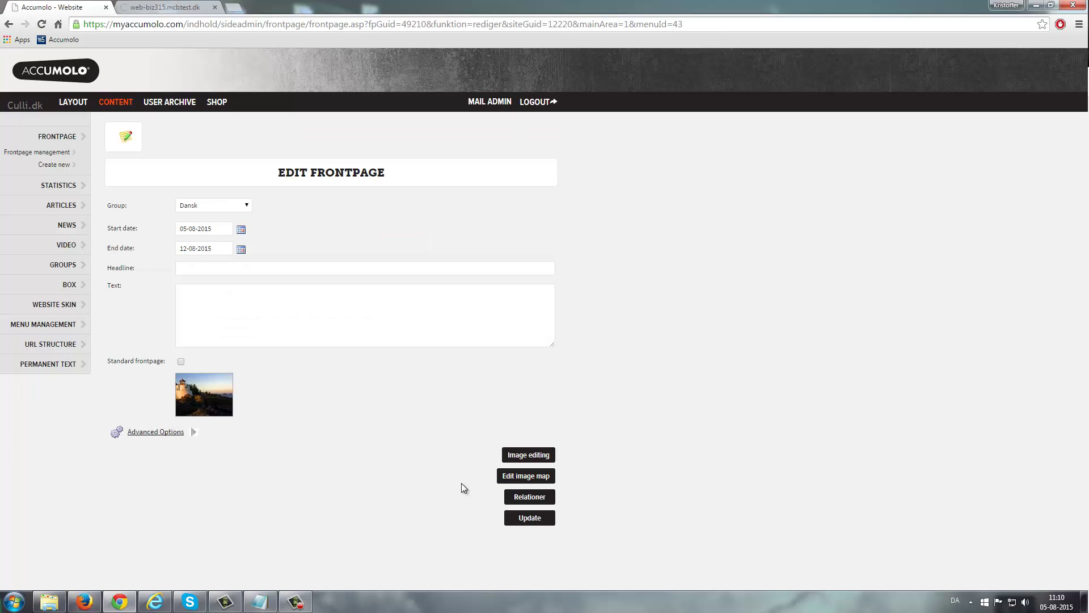